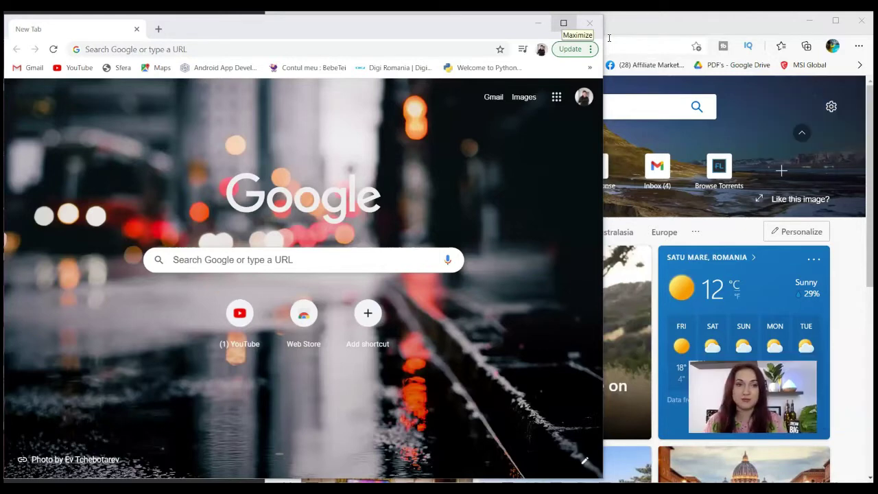
- Maximize the Chrome window and open Chrome's Settings page
click(563, 22)
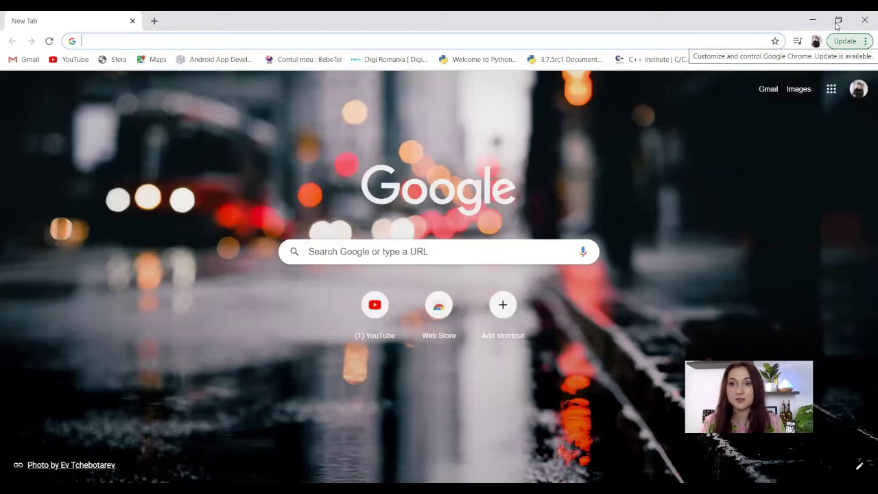
click(864, 43)
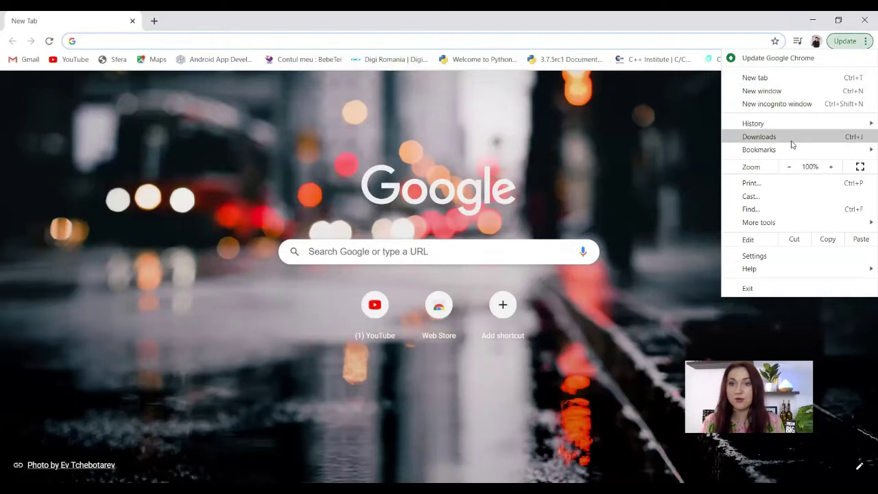
click(779, 260)
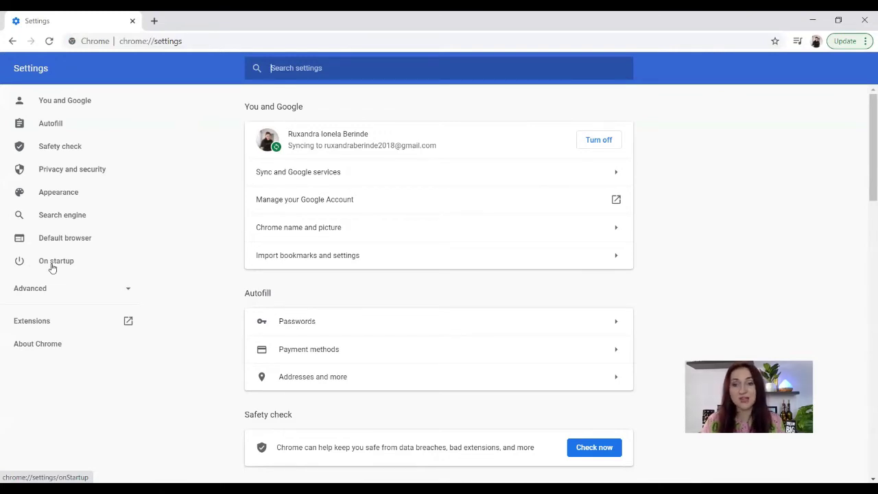
- Make Chrome open the current tabs (Misfit Hustler, YouTube, Google Translate) at startup
click(52, 266)
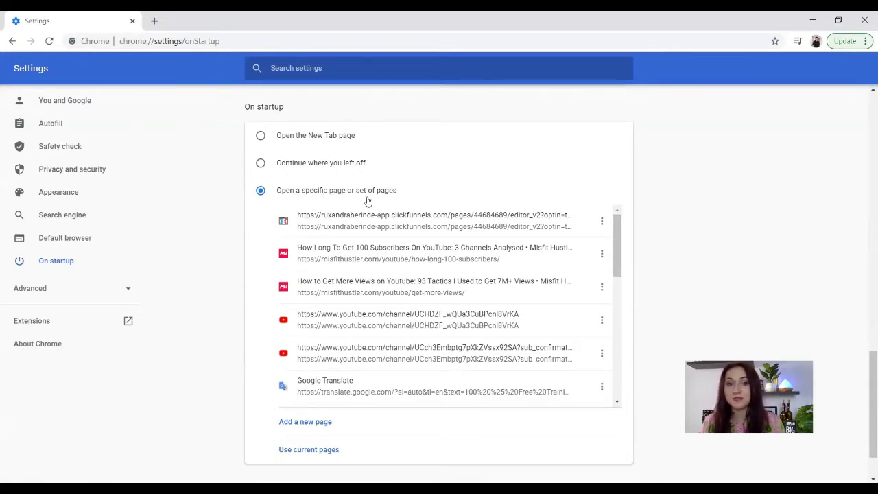
scroll(380, 210, down, 10)
scroll(405, 251, down, 5)
scroll(446, 288, down, 3)
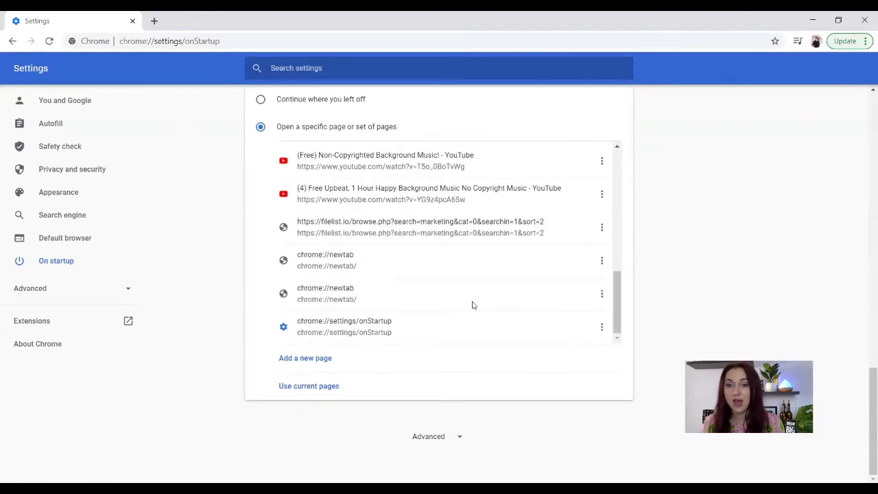
click(308, 360)
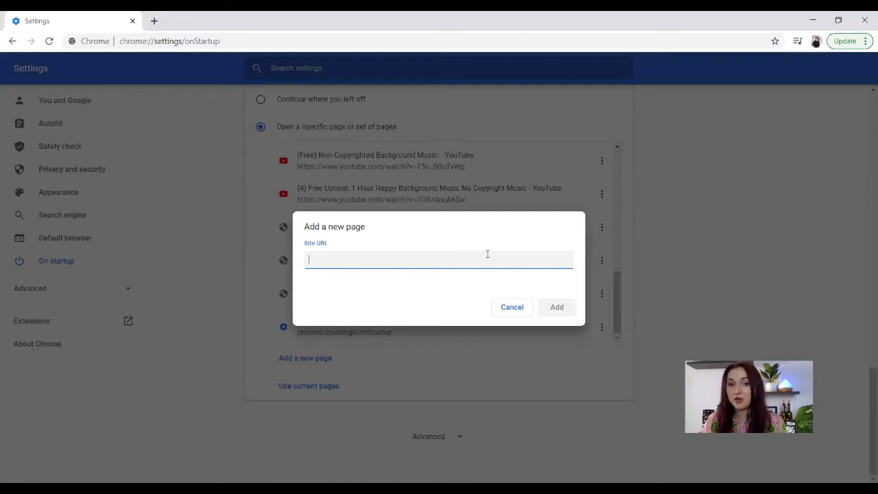
click(508, 312)
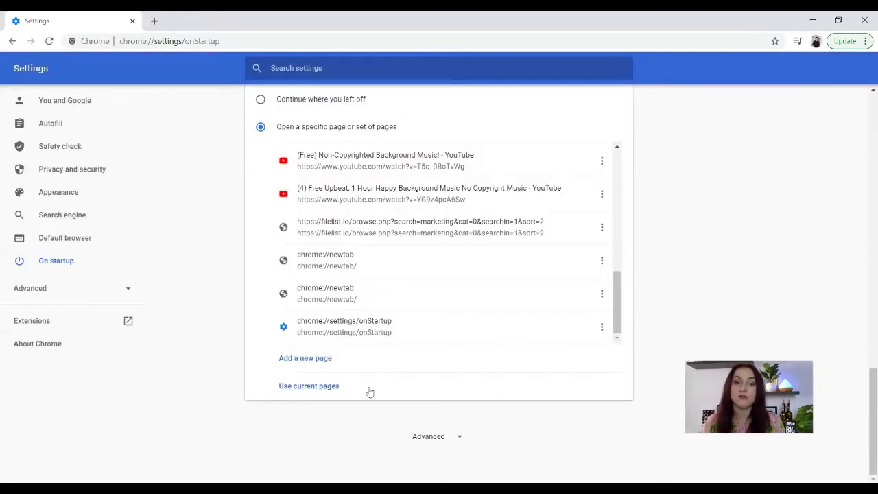
click(305, 389)
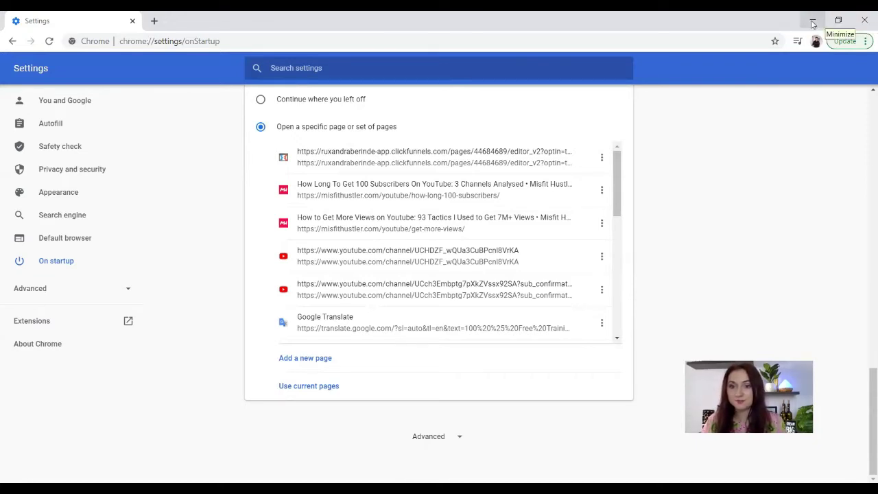
- Minimize Chrome, maximize Microsoft Edge, and open Edge's Settings page
click(812, 22)
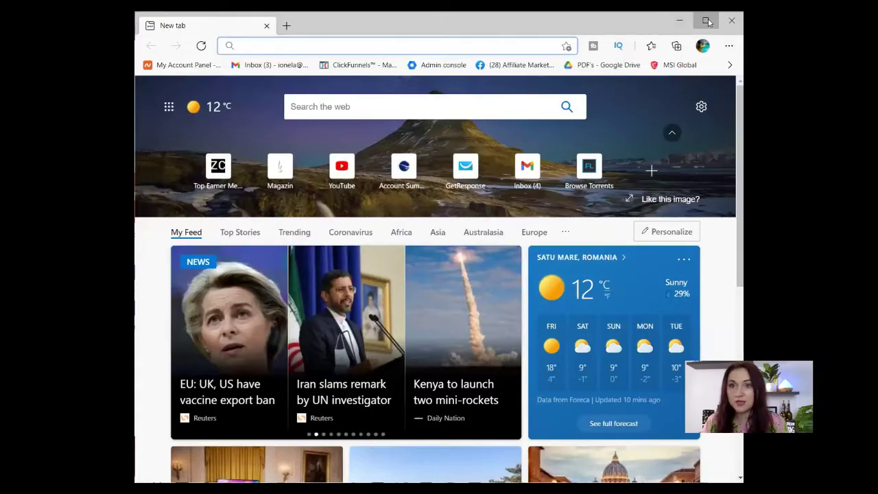
double_click(683, 15)
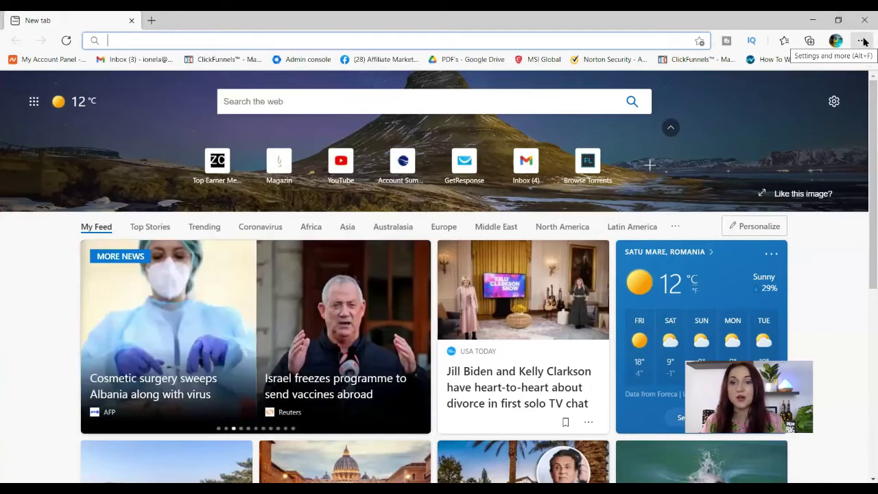
click(863, 42)
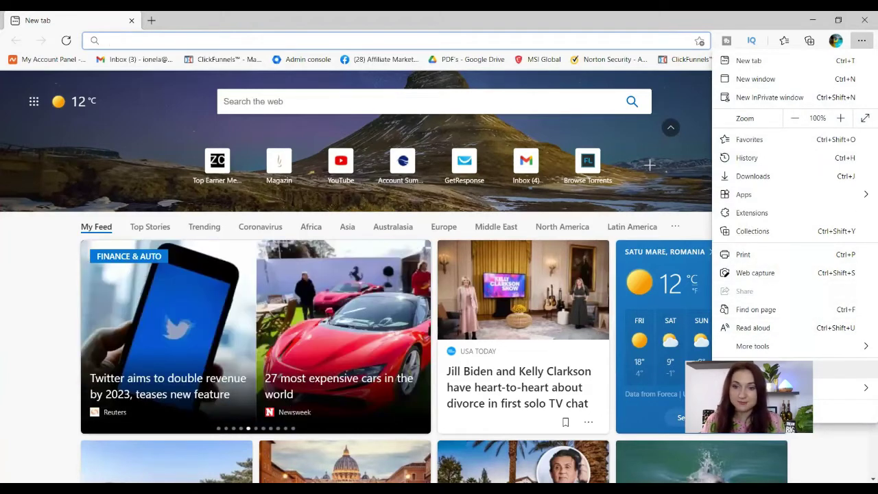
click(748, 369)
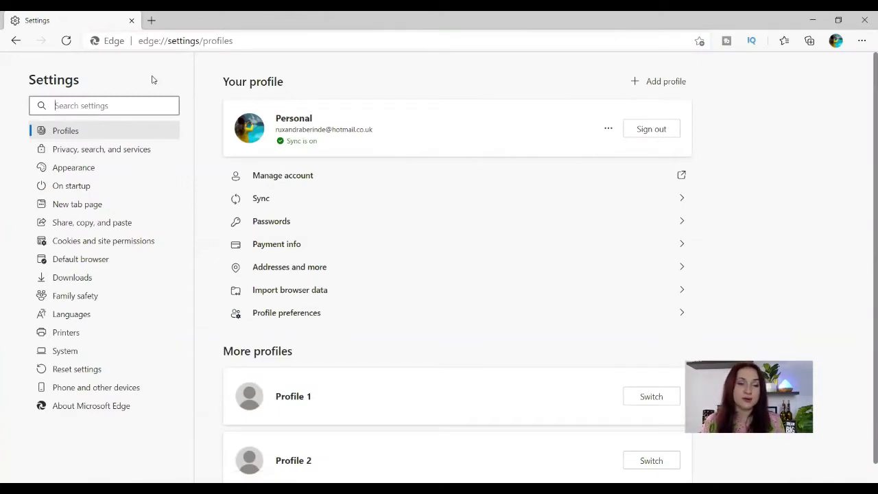
- Show Edge's On startup settings and scroll through the saved pages list
click(110, 188)
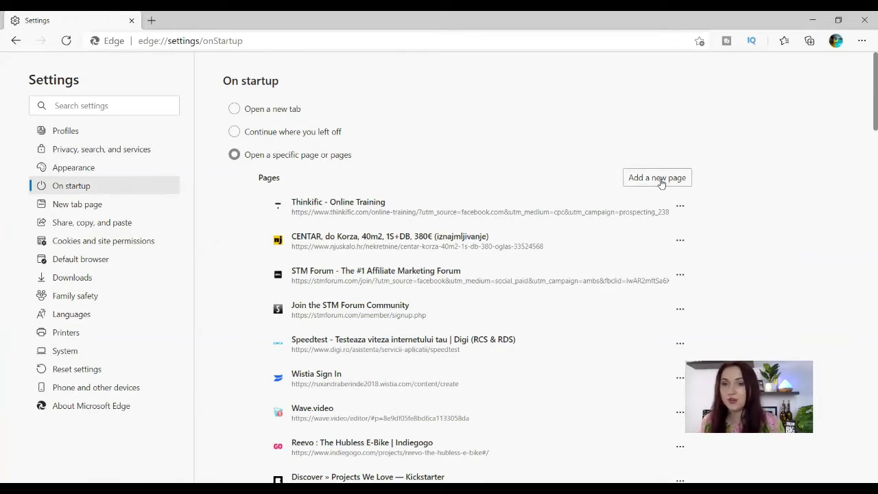
scroll(663, 184, down, 3)
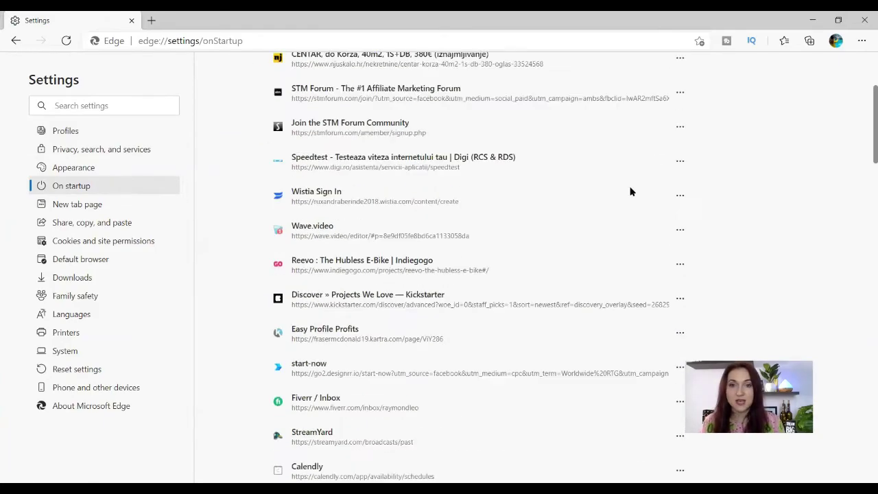
scroll(631, 190, down, 5)
scroll(631, 190, down, 5)
scroll(621, 186, down, 5)
scroll(615, 182, down, 3)
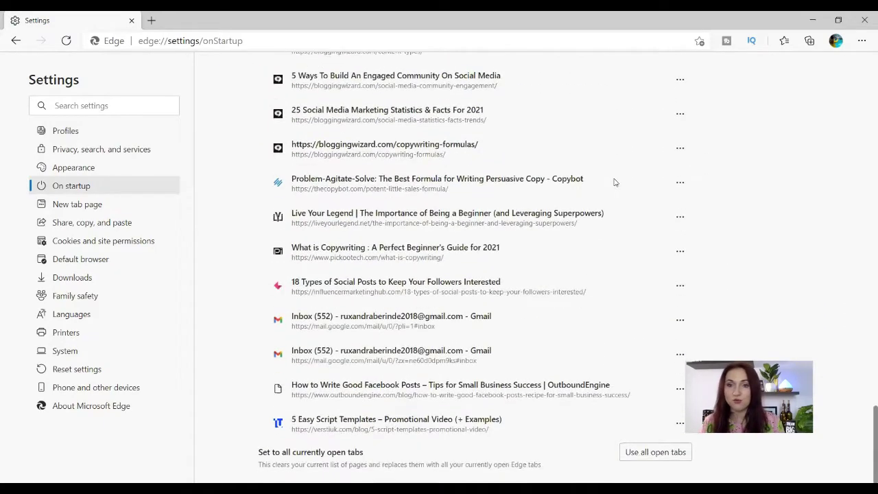